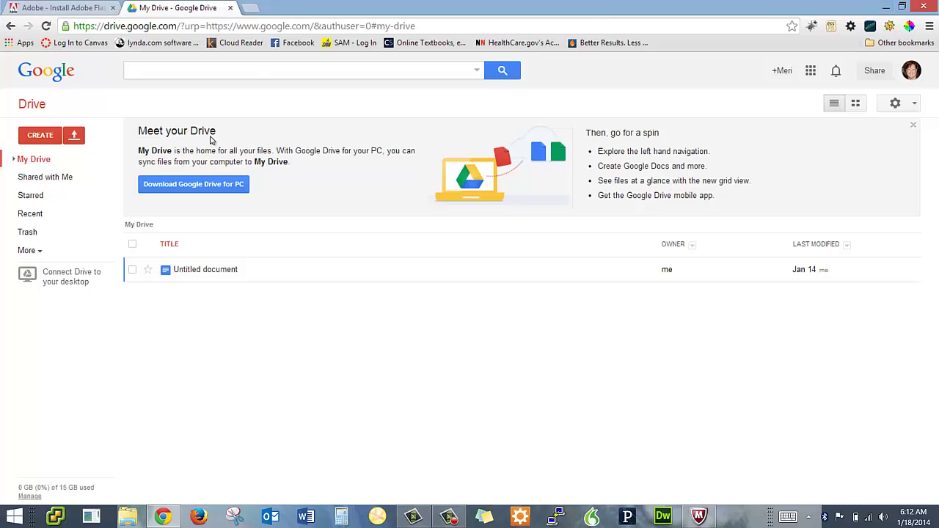
Download the Google Drive for PC installer, then upload SYLLABUS Quick from the Desktop to My Drive
left_click(210, 185)
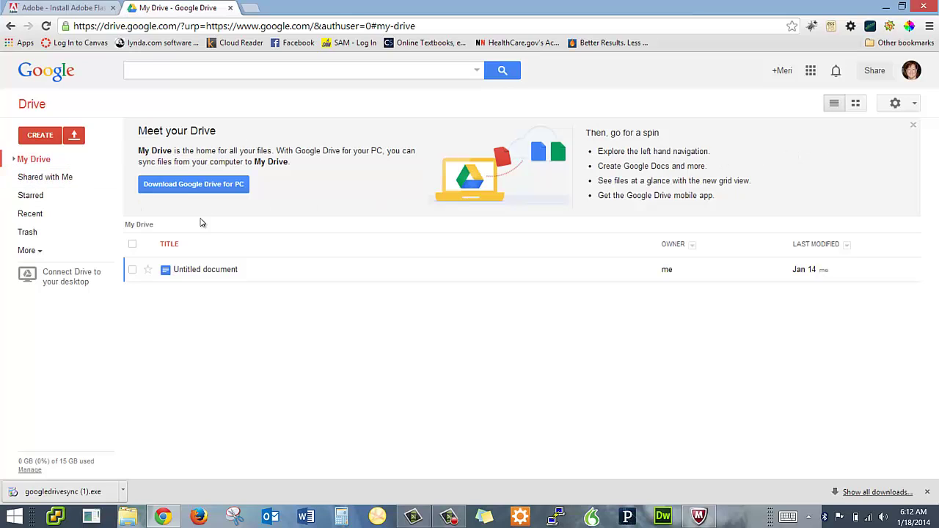
left_click(73, 135)
left_click(88, 158)
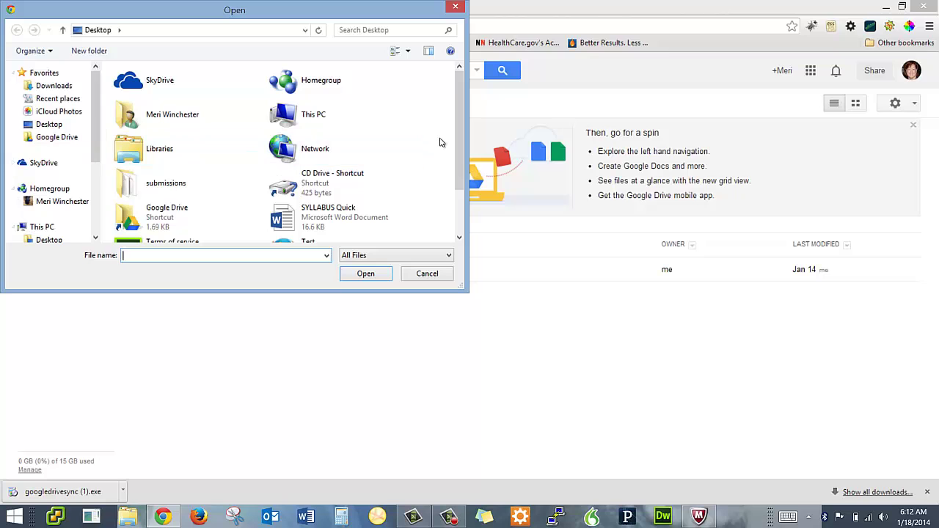
left_click(386, 210)
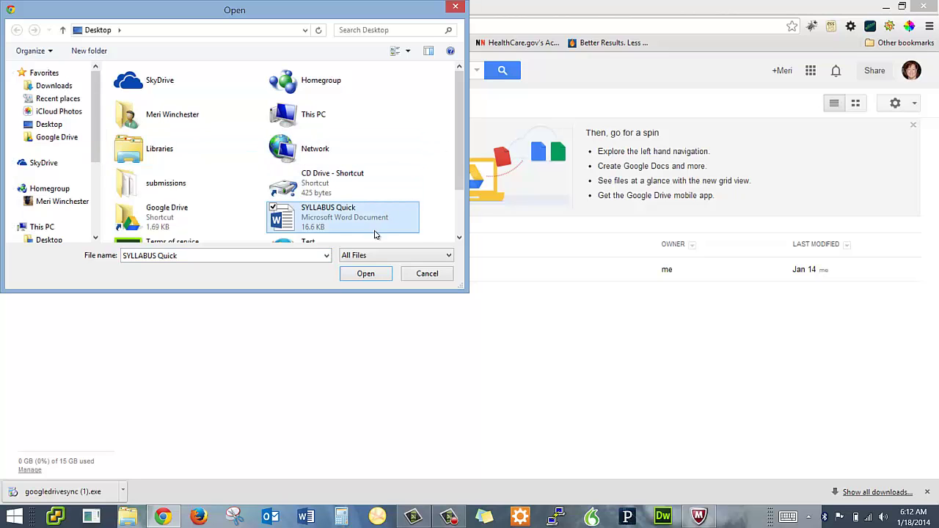
left_click(369, 273)
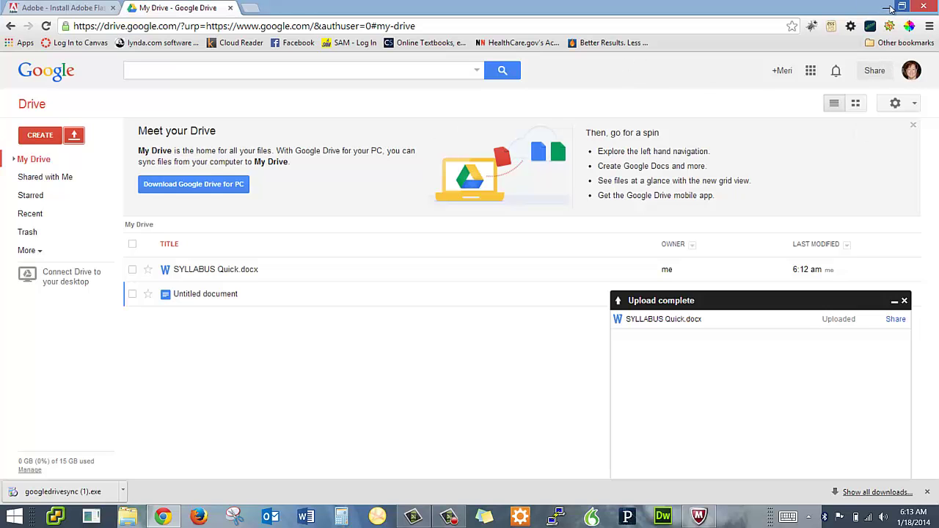
Minimize Chrome and close McAfee Security Scan Plus mid-scan, confirming Close
left_click(928, 6)
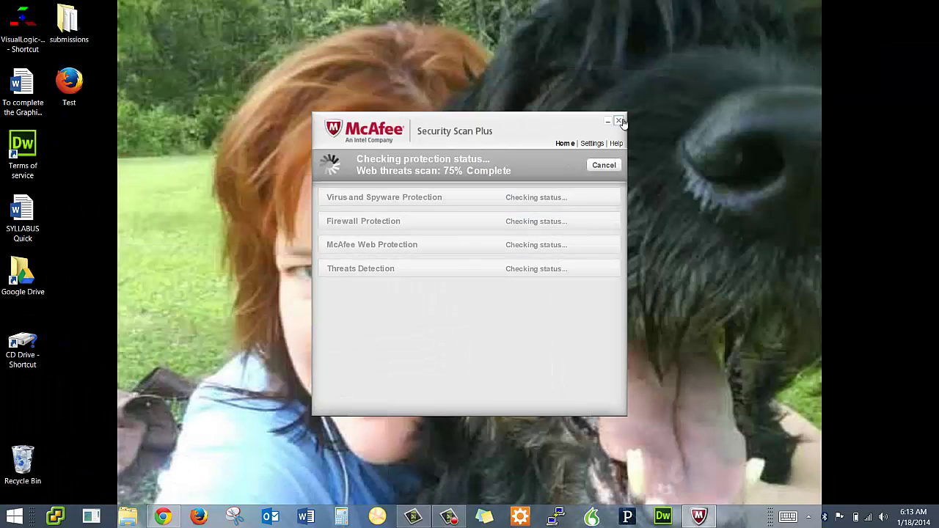
left_click(618, 120)
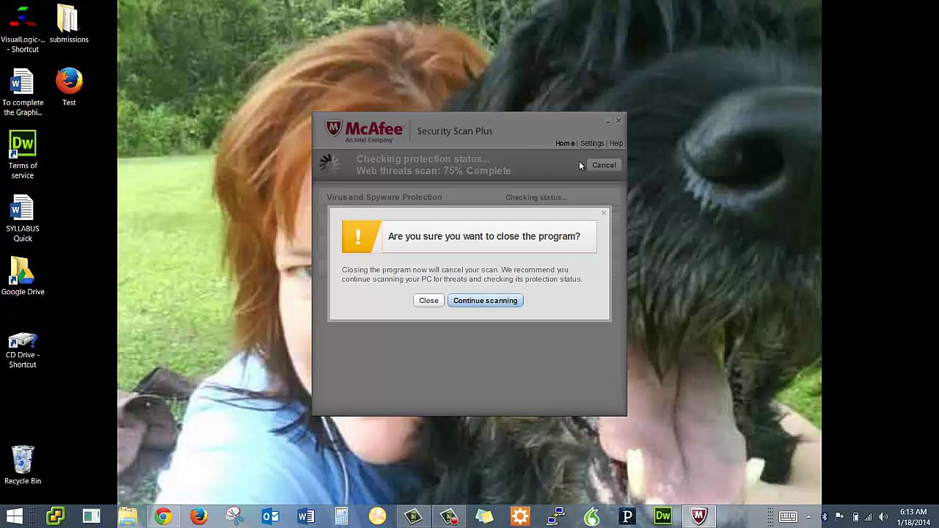
left_click(430, 300)
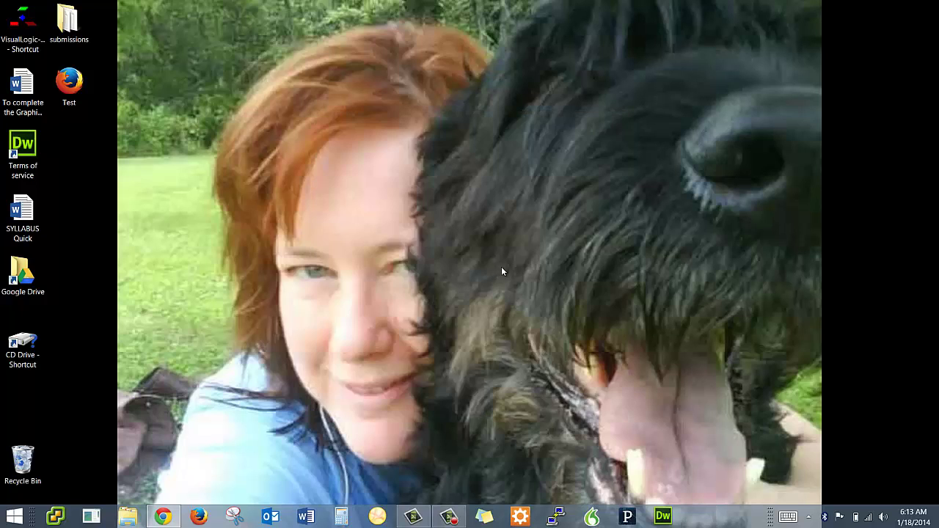
Launch Word and start a blank document containing 'The quick brown fox'
left_click(301, 518)
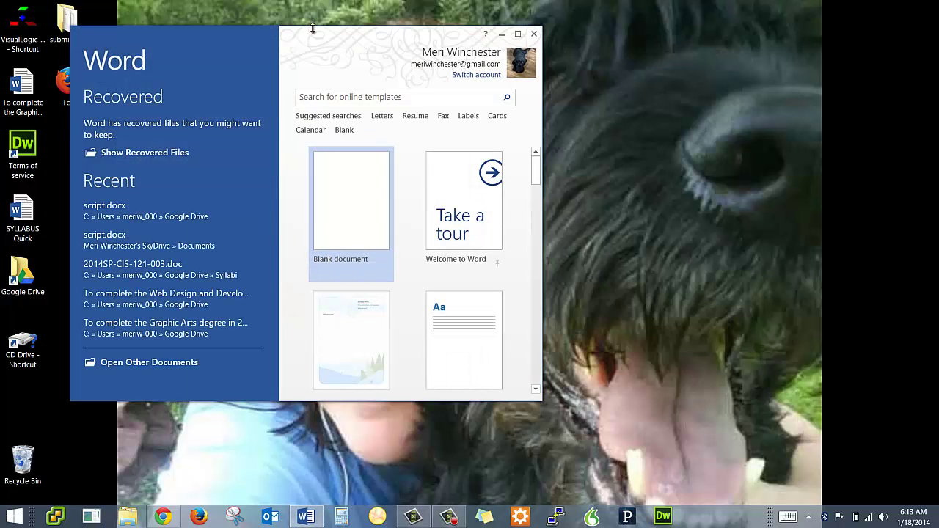
left_click(366, 201)
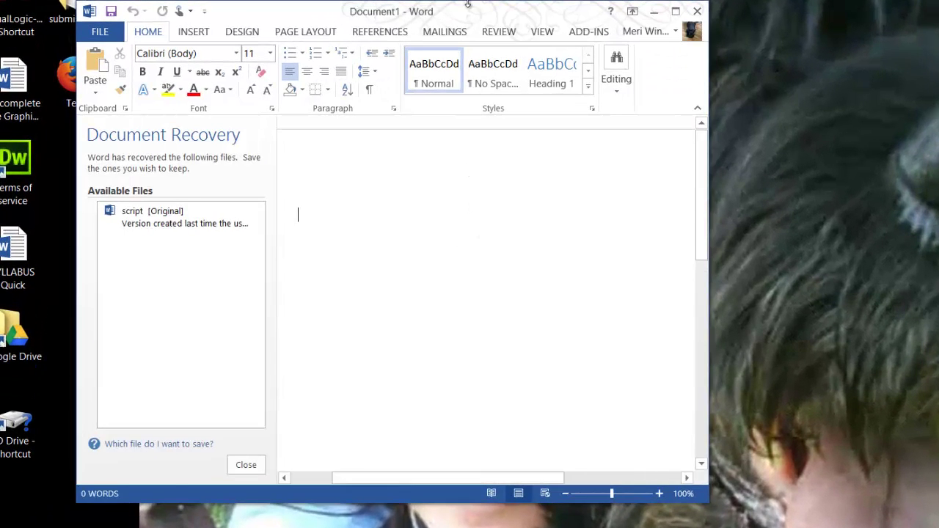
left_click_drag(478, 12, 622, 36)
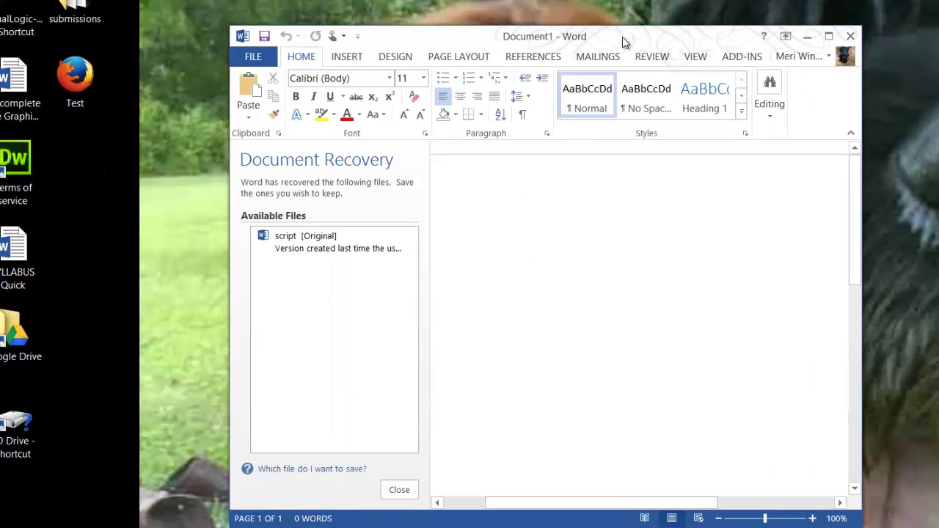
type("The quic")
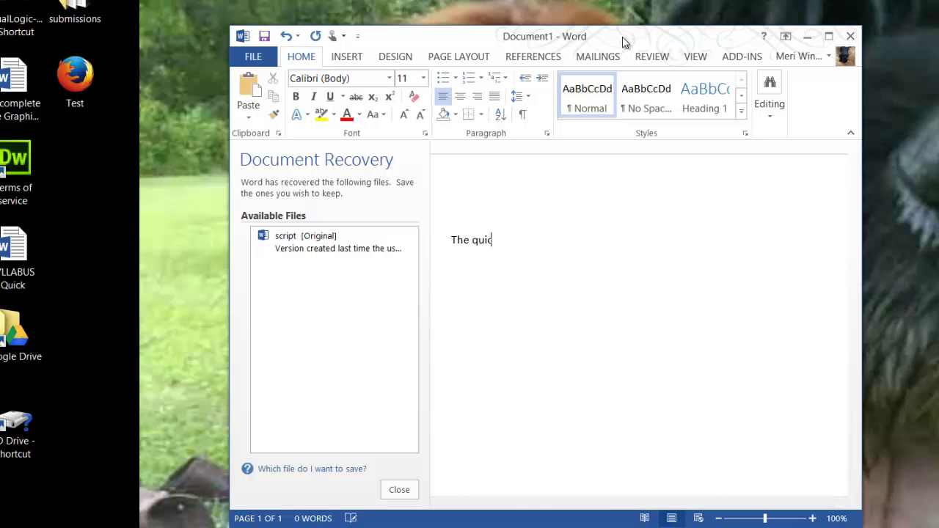
type("k brown fox....")
Save the document as 'delete me' in the Documents folder
left_click(264, 36)
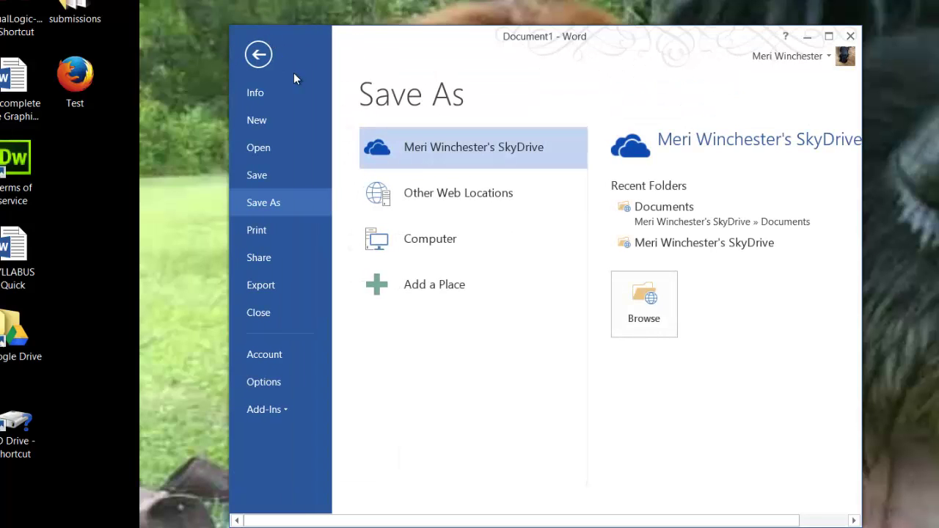
left_click(390, 240)
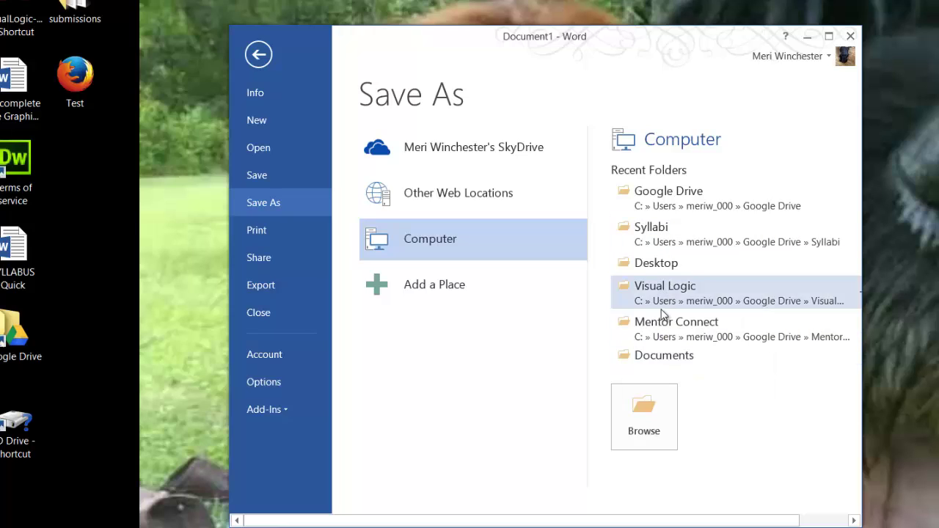
left_click(657, 362)
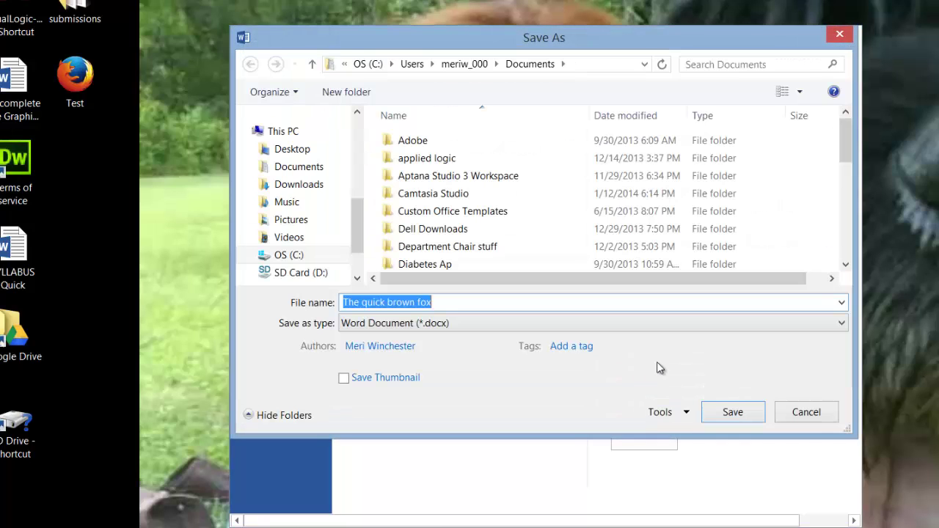
type("delete me")
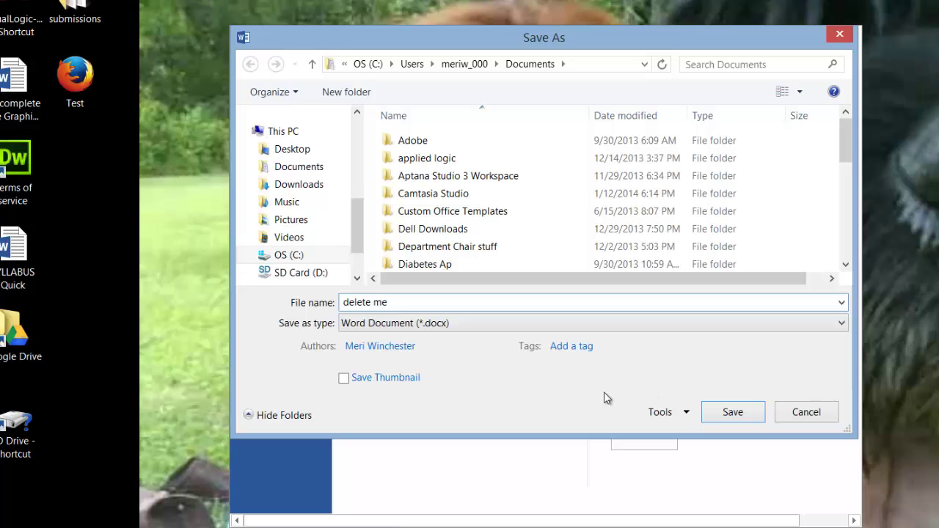
left_click(732, 412)
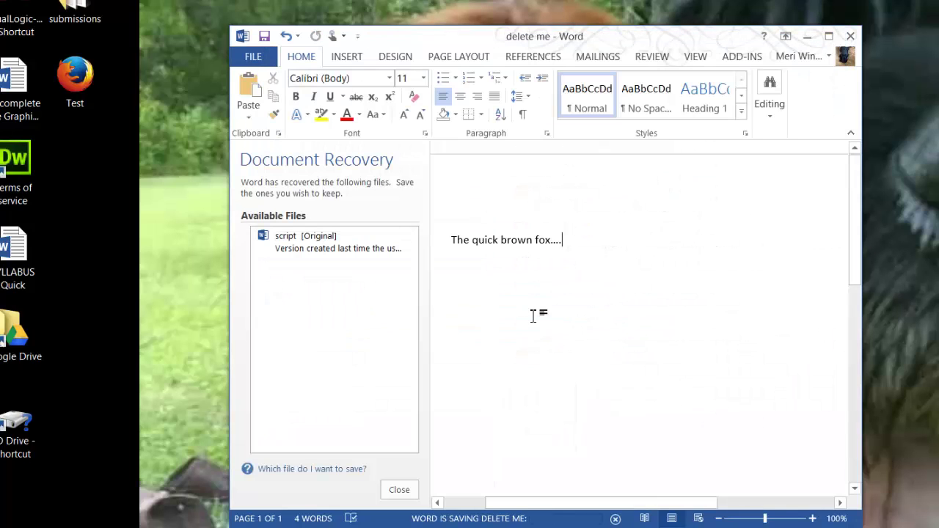
Save 'delete me' through Save As > Computer into the Google Drive folder, then close it
left_click(261, 63)
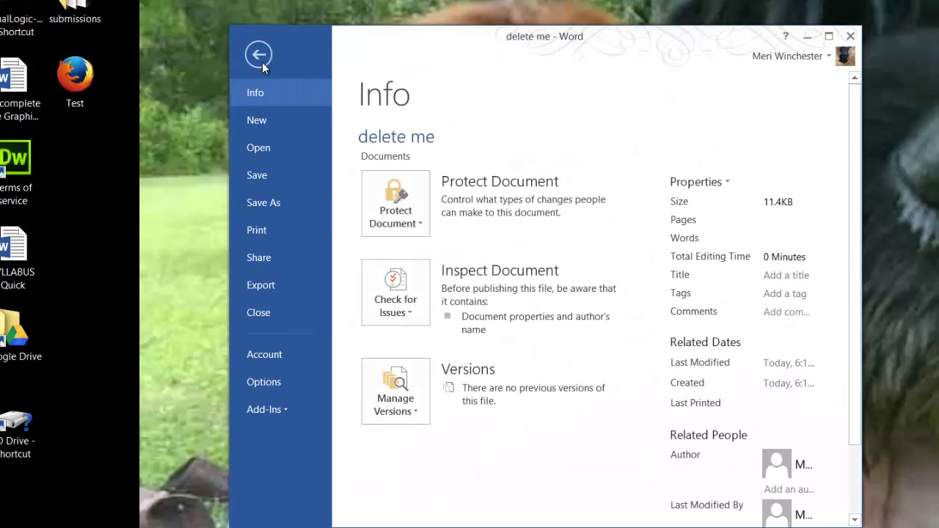
left_click(269, 200)
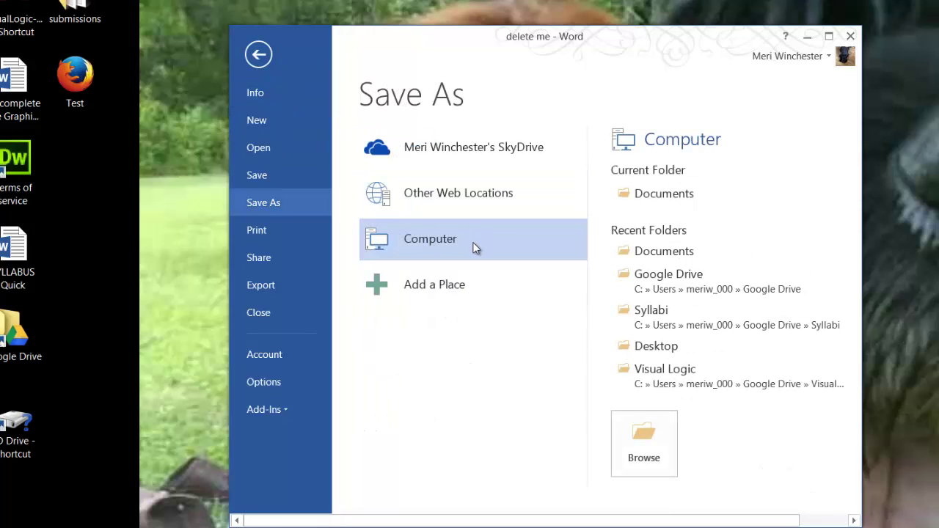
left_click(699, 282)
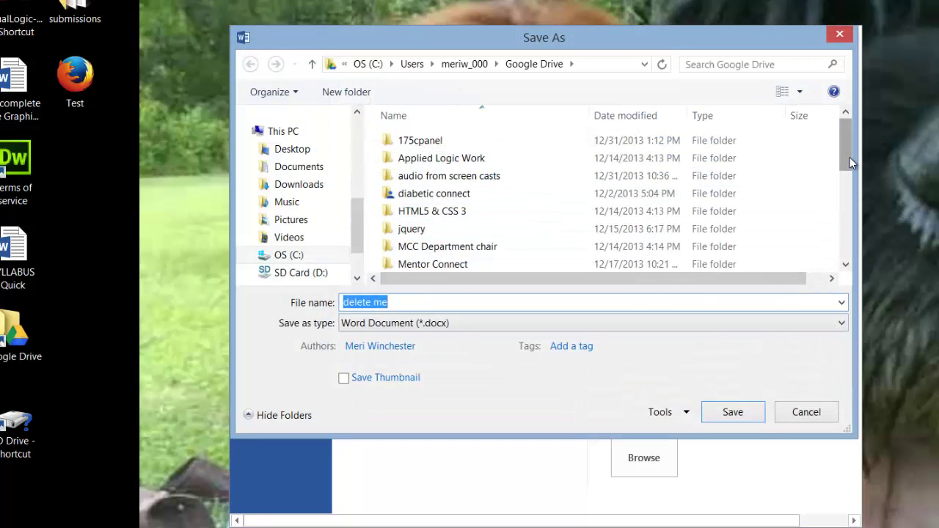
mouse_move(849, 157)
left_mouse_down()
mouse_move(855, 257)
mouse_move(844, 168)
left_mouse_up()
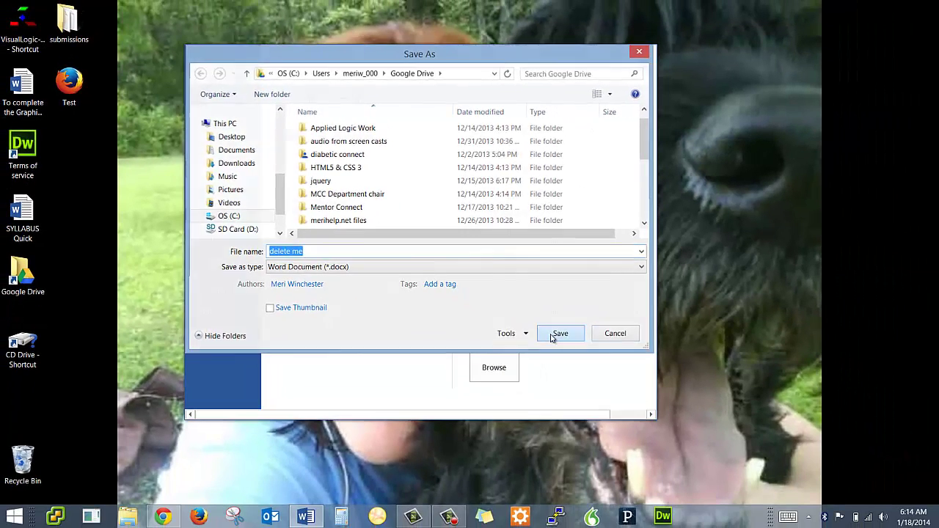
left_click(559, 333)
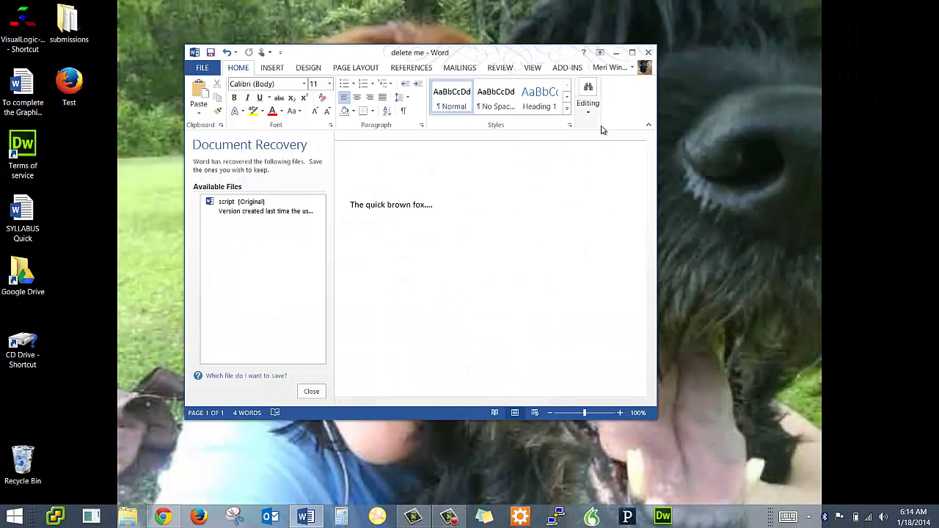
left_click(647, 52)
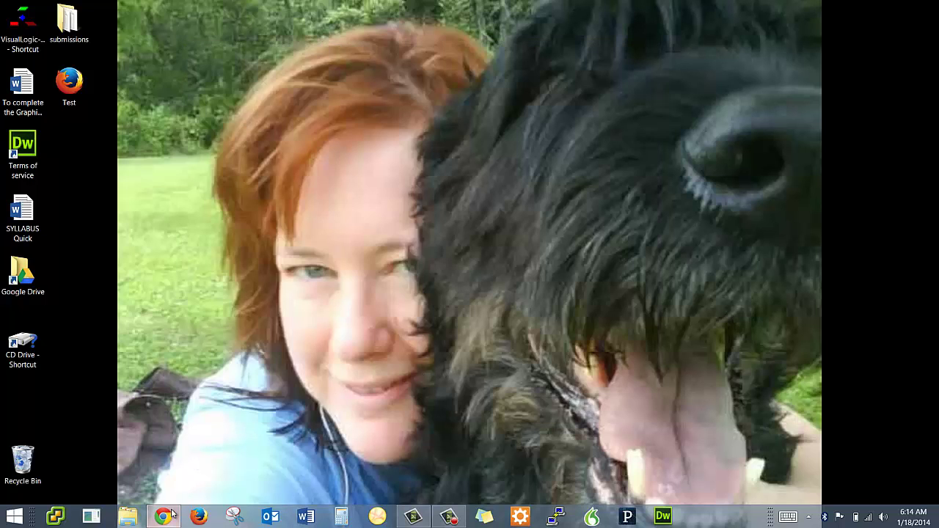
Restore Chrome, dismiss the Upload complete panel, and open the profile avatar's account menu
left_click(173, 513)
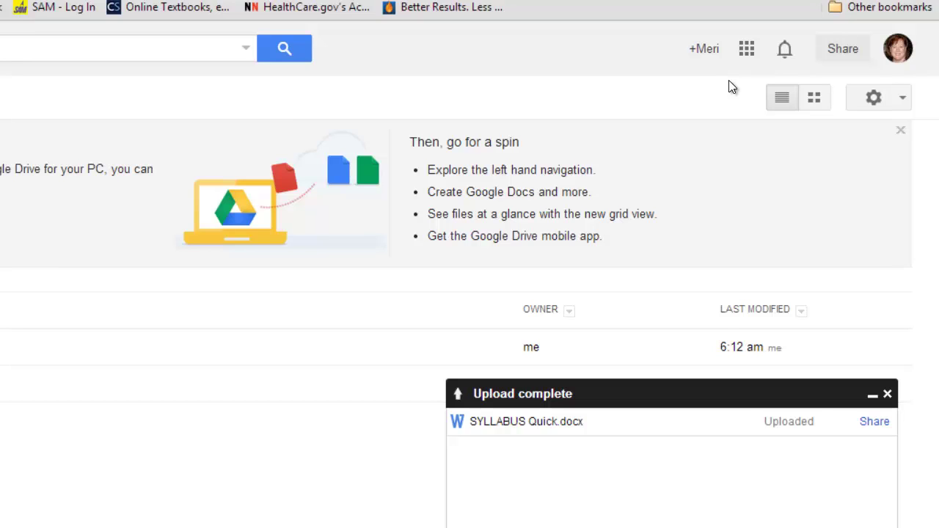
left_click(887, 393)
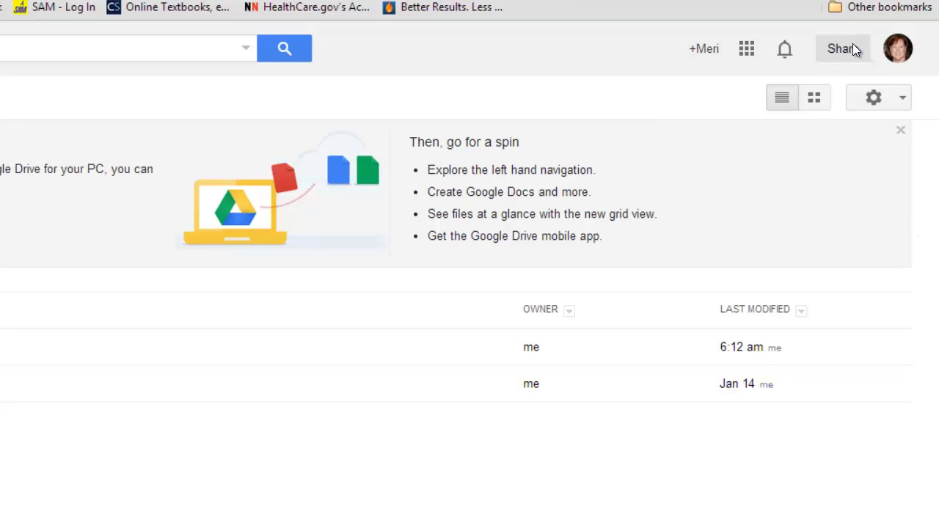
left_click(893, 52)
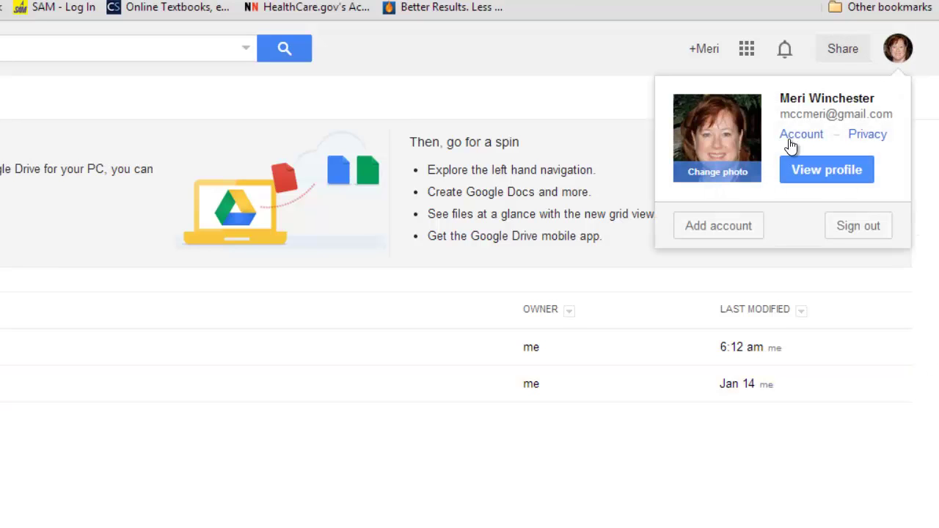
Add another Google account by choosing the first listed account and entering its password
left_click(721, 226)
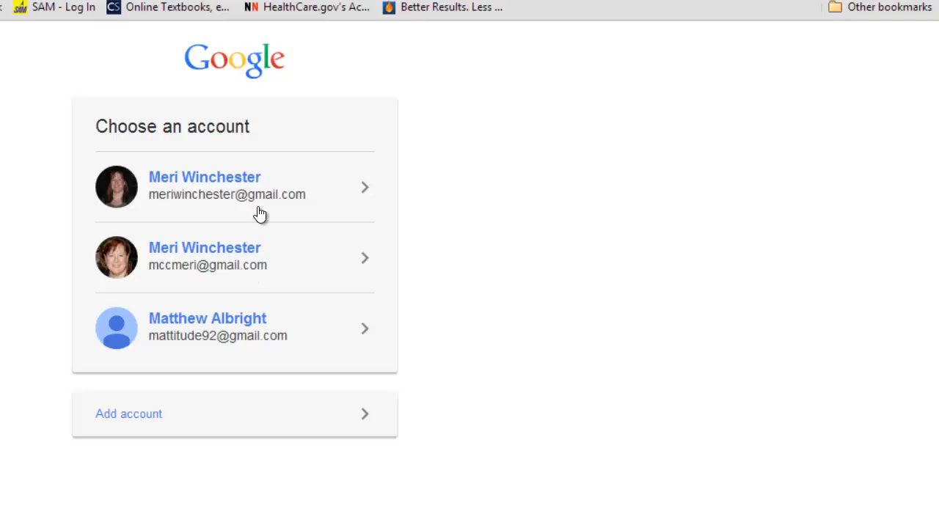
left_click(258, 199)
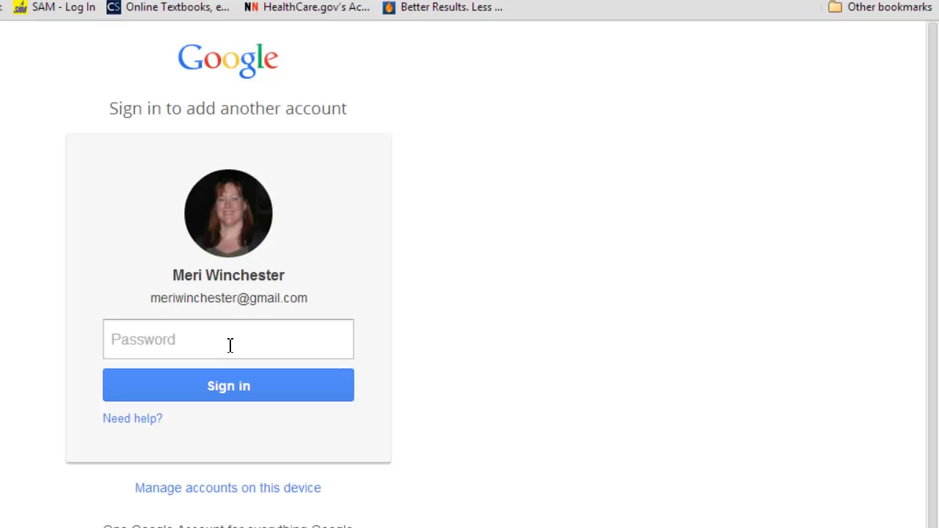
left_click(230, 347)
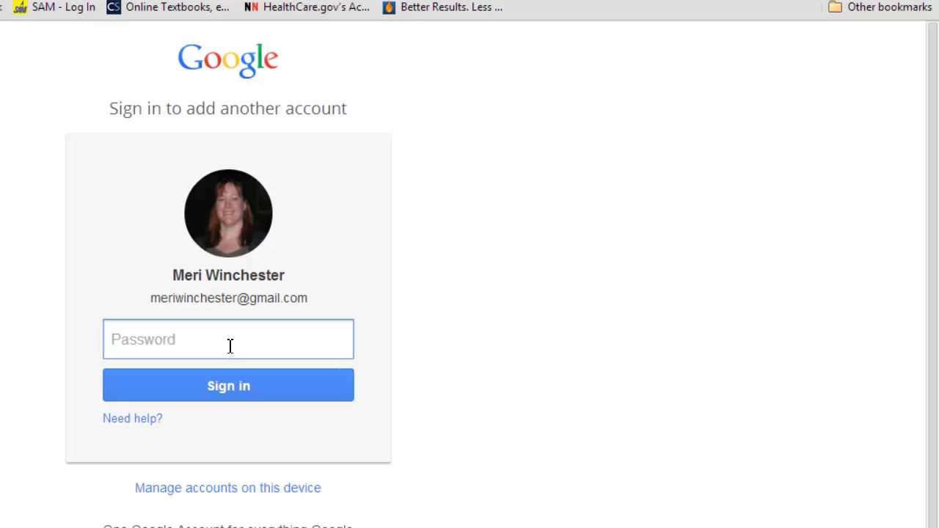
type("•••••••••")
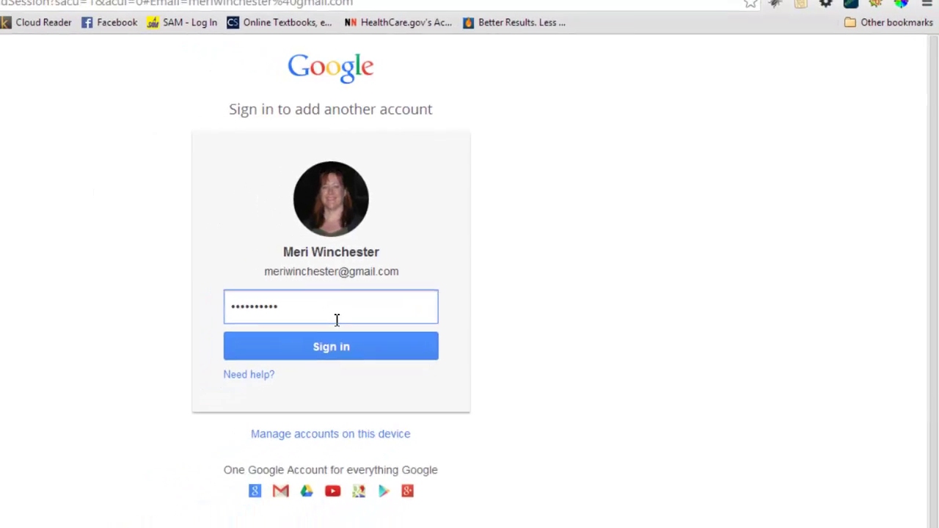
left_click(244, 392)
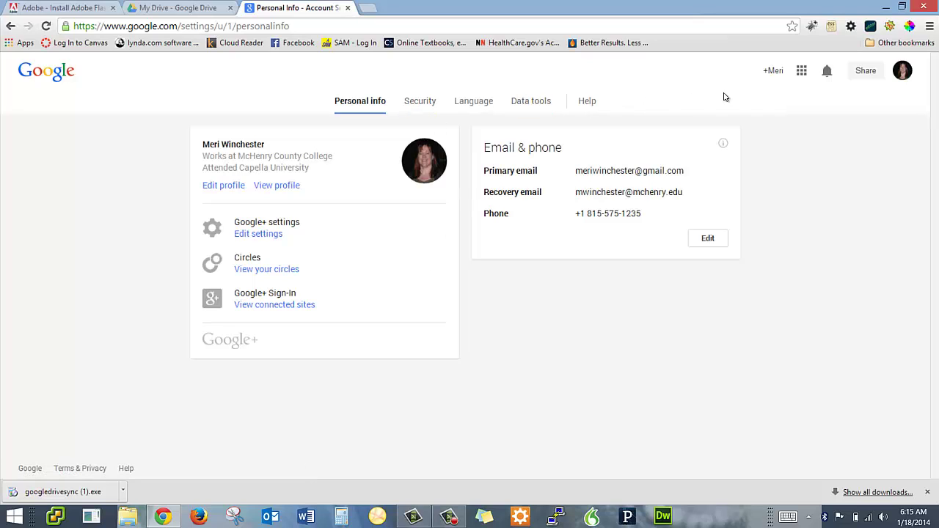
Search 'google drive' from the address bar and open the Google Drive result
left_click(640, 27)
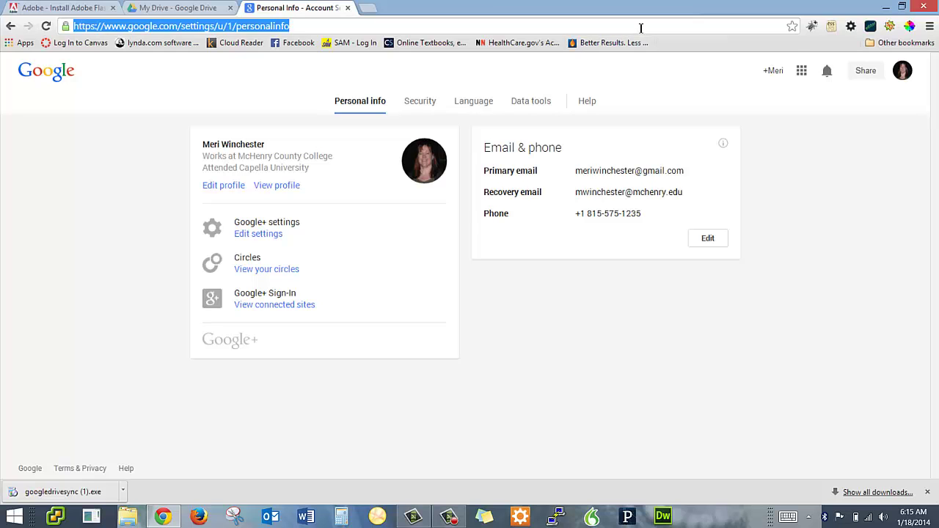
type("google")
key("BackSpace")
type("a")
key("BackSpace")
type("e drive")
key("Return")
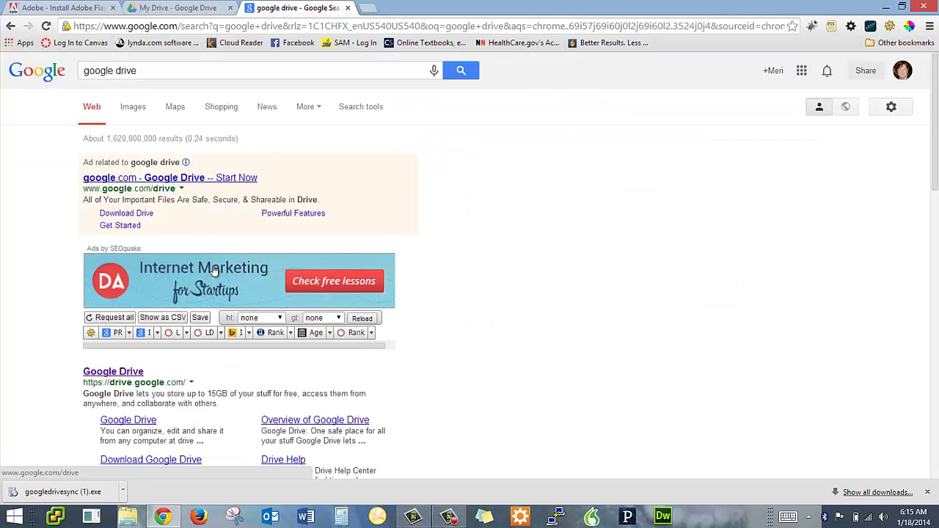
left_click(134, 372)
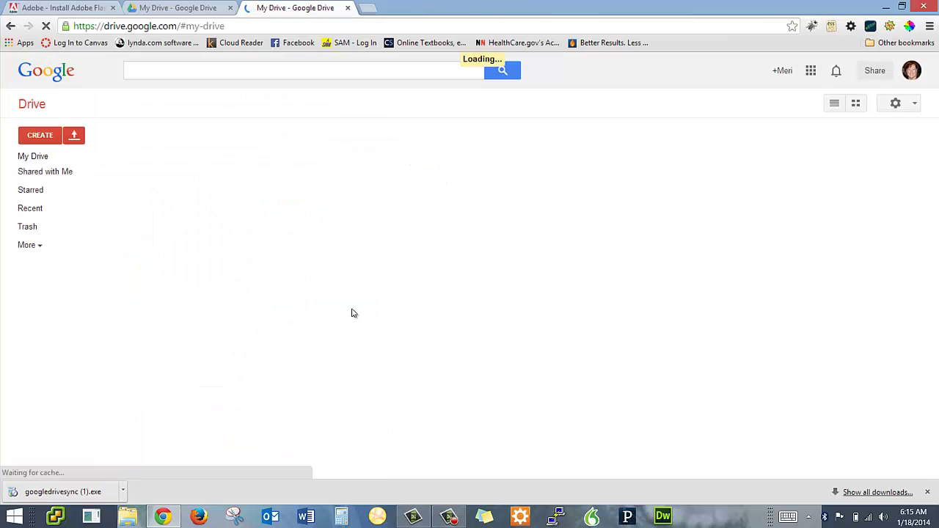
Check Drive's gear settings menu and the signed-in account popup
left_click(914, 104)
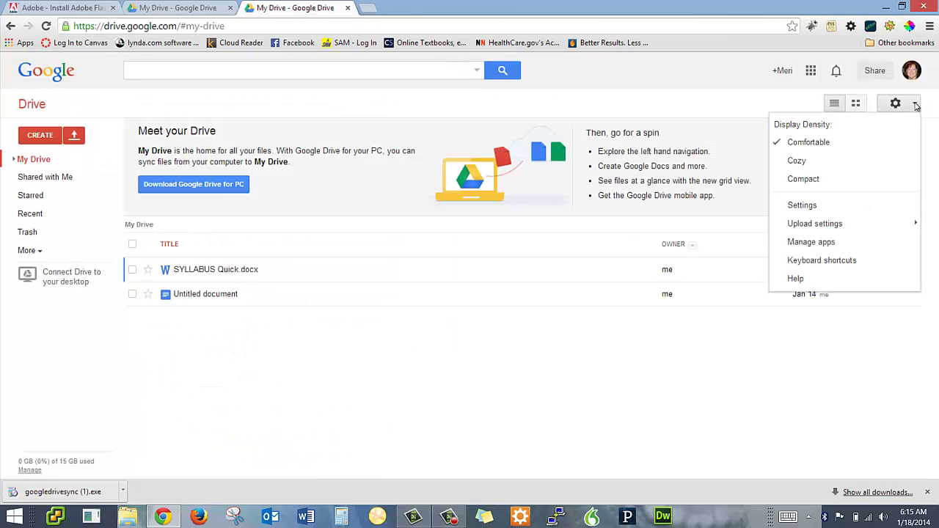
left_click(918, 72)
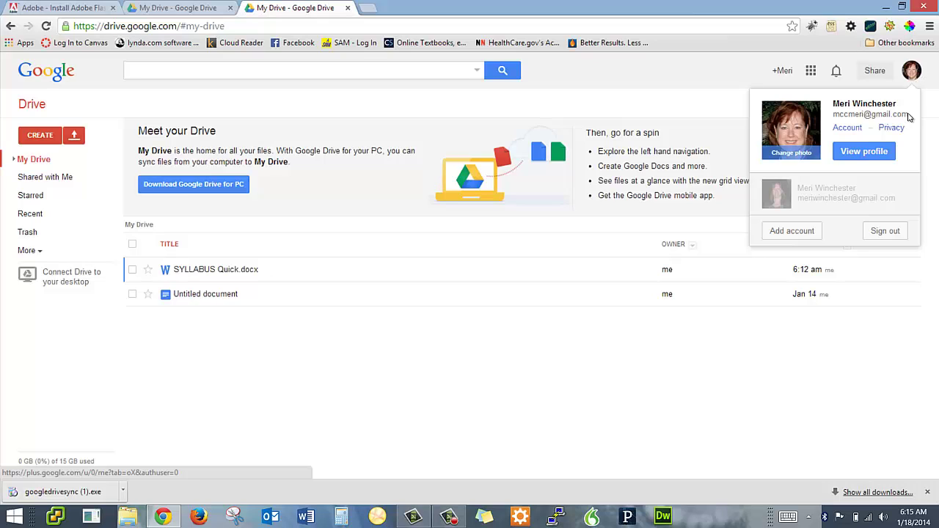
left_click(887, 204)
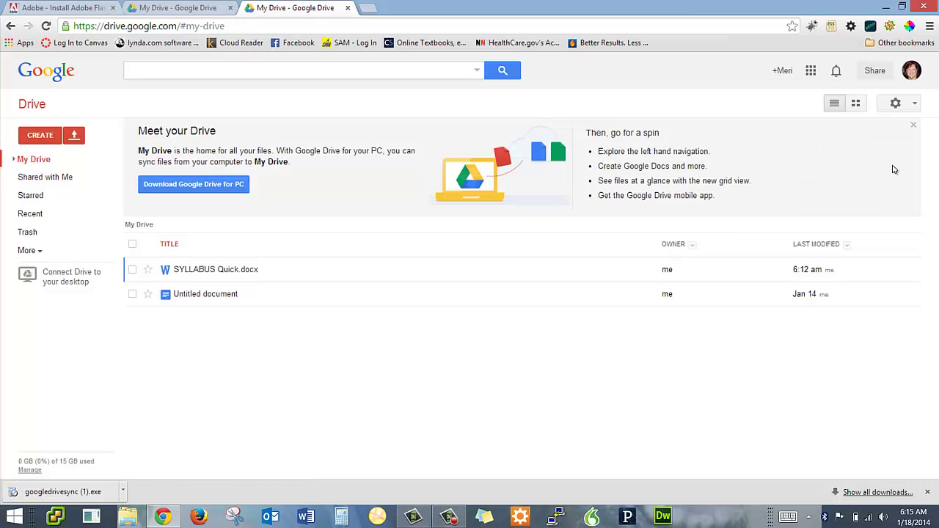
left_click(911, 70)
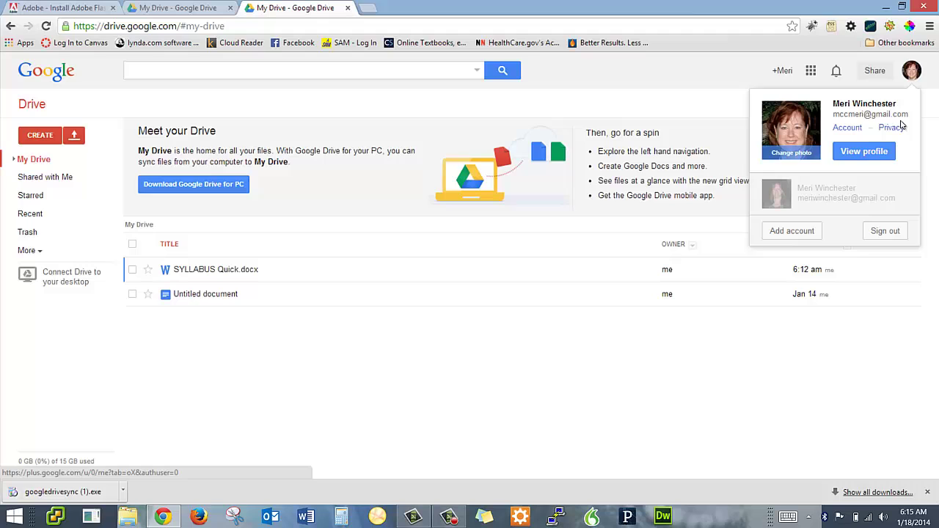
Sign out, choose the other saved account, and submit its password
left_click(885, 230)
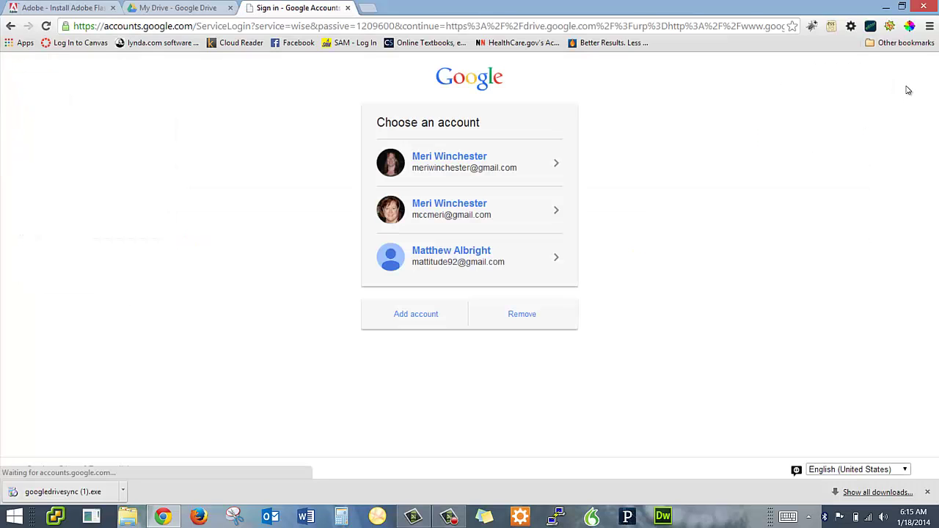
left_click(496, 200)
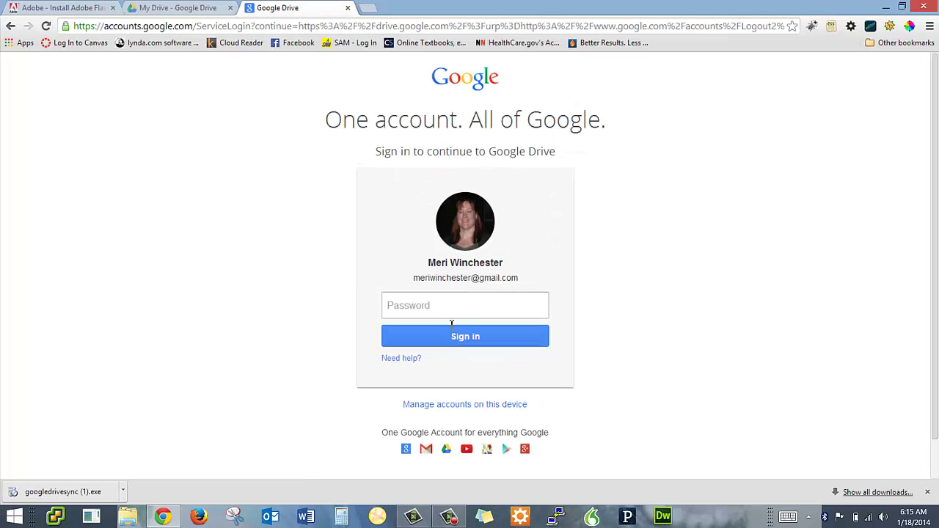
type("•••••••")
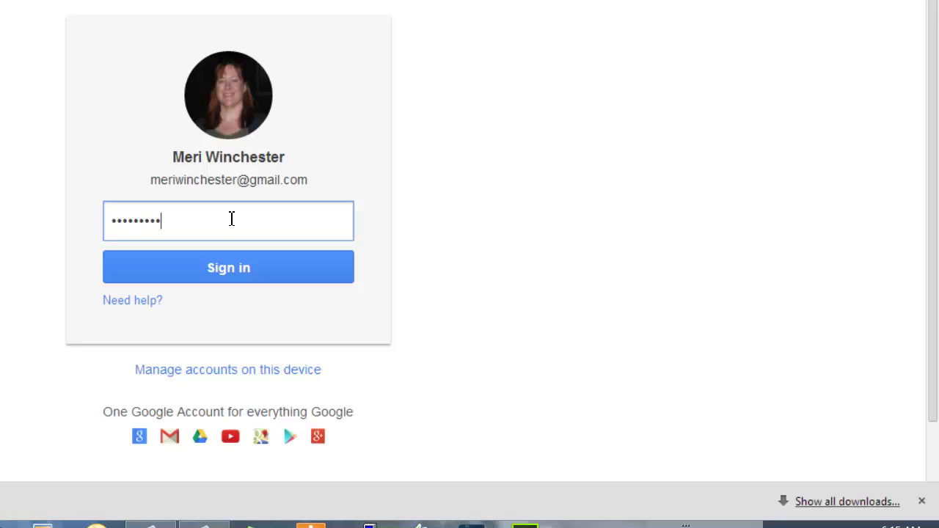
type("•••")
left_click(273, 266)
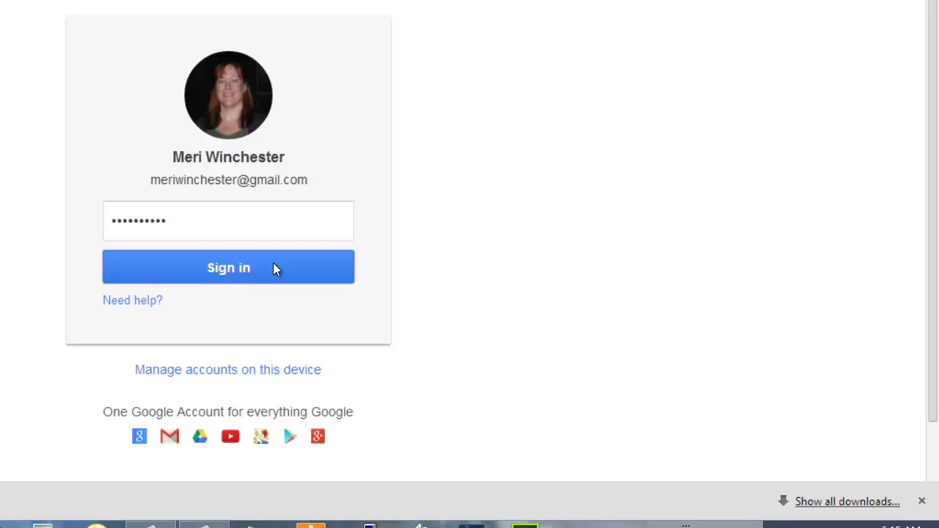
Retype the password after the sign-in error until the account's My Drive loads
left_click(283, 236)
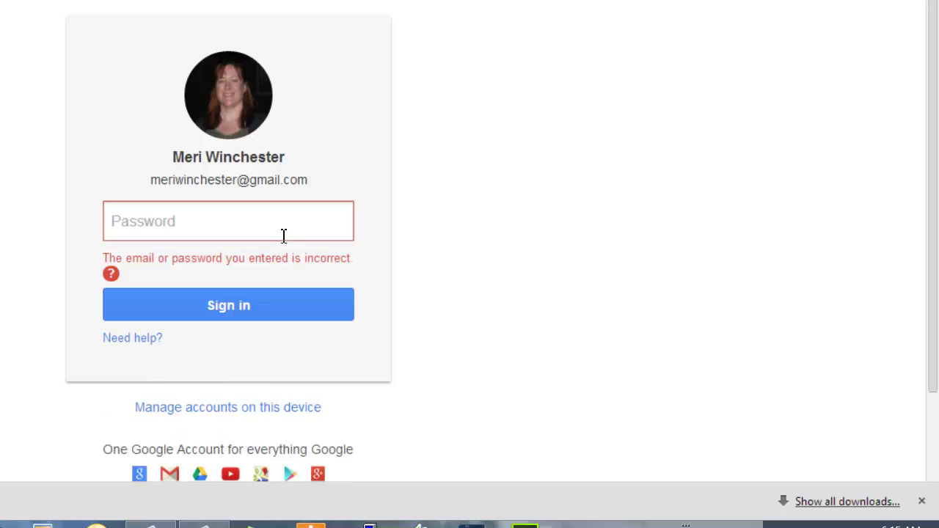
type("••••••••••")
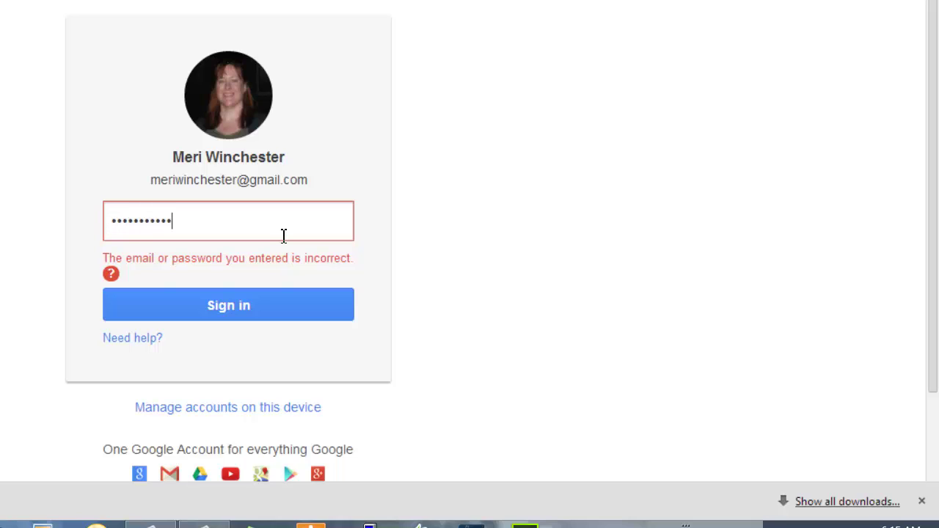
key("Return")
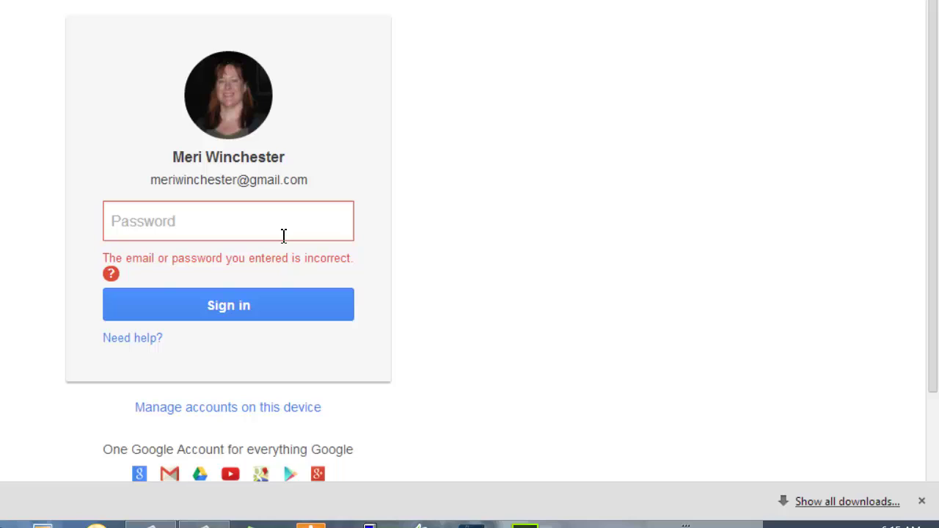
left_click(283, 236)
type("•")
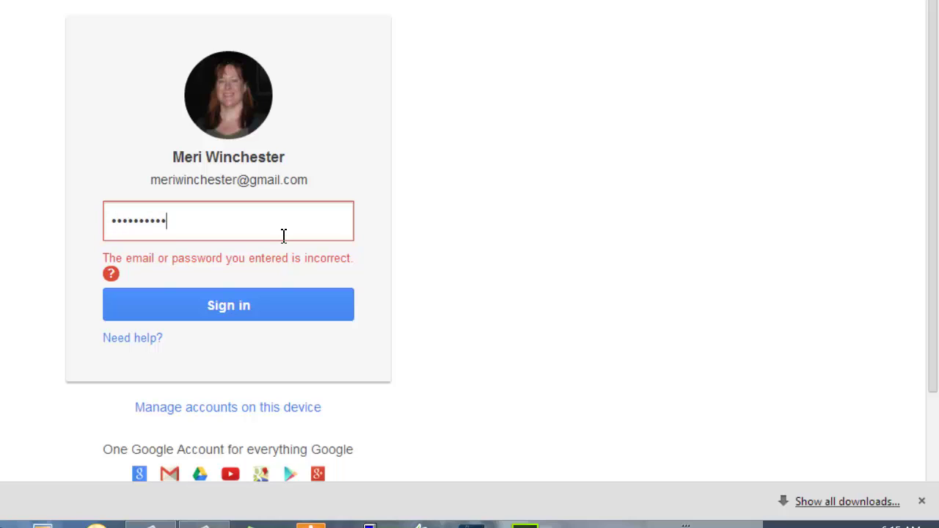
type("•")
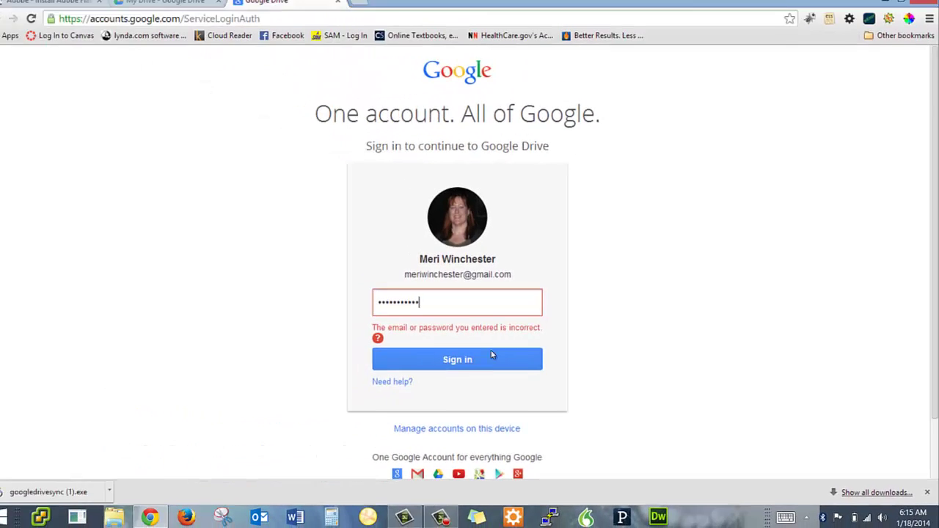
left_click(491, 357)
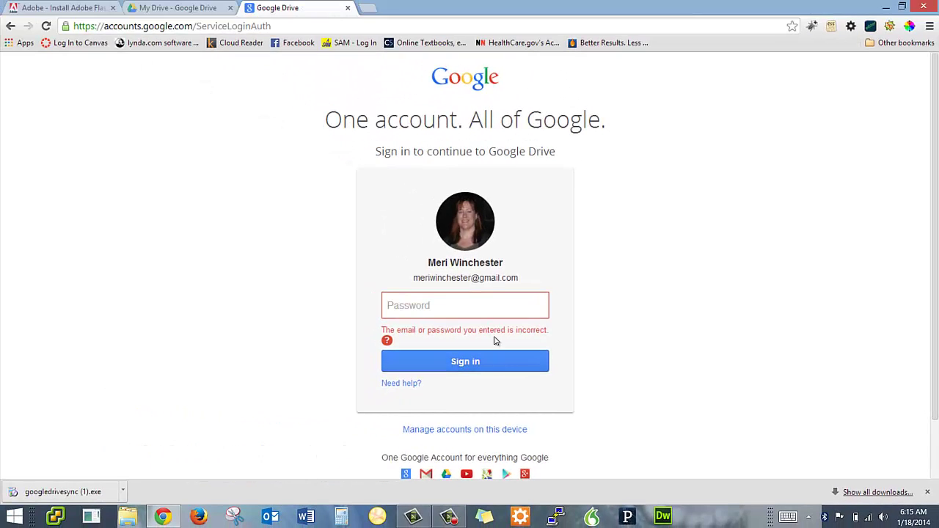
left_click(498, 313)
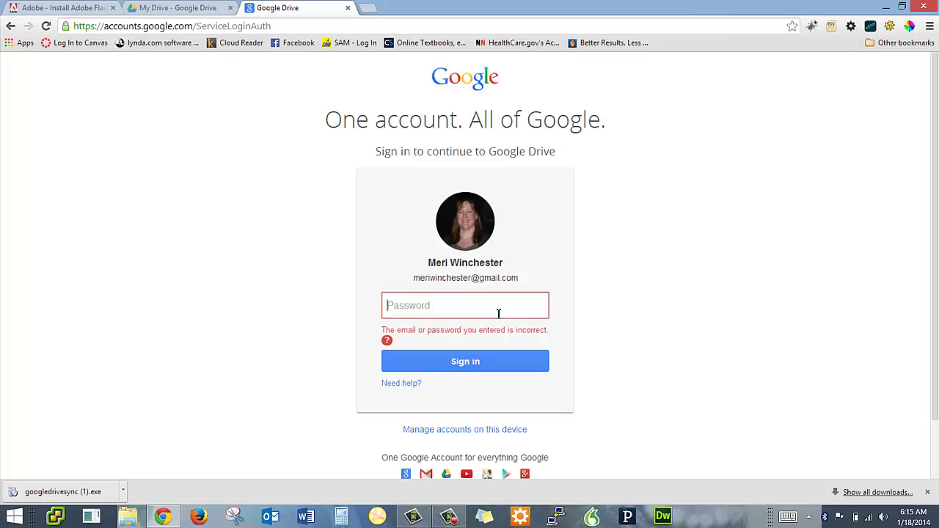
type("••••••••••")
key("Return")
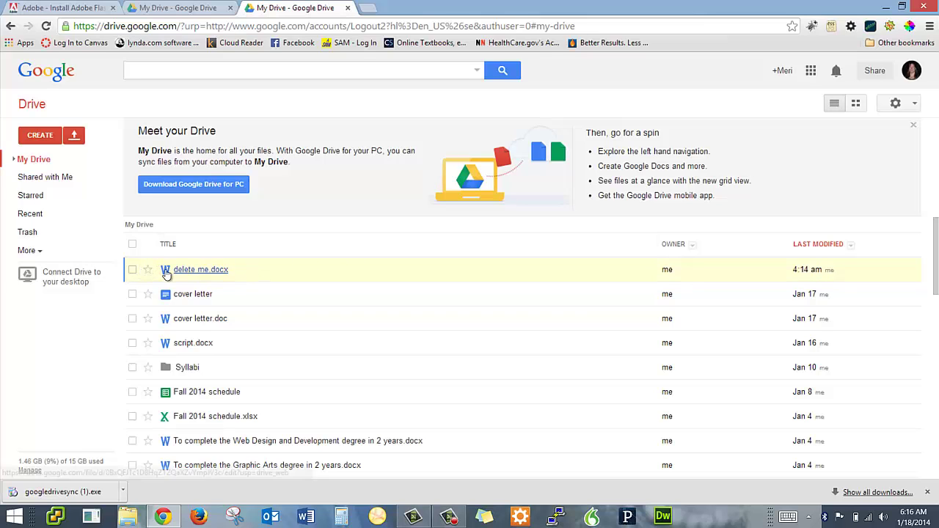
Preview delete me.docx in Google Drive
left_click(188, 272)
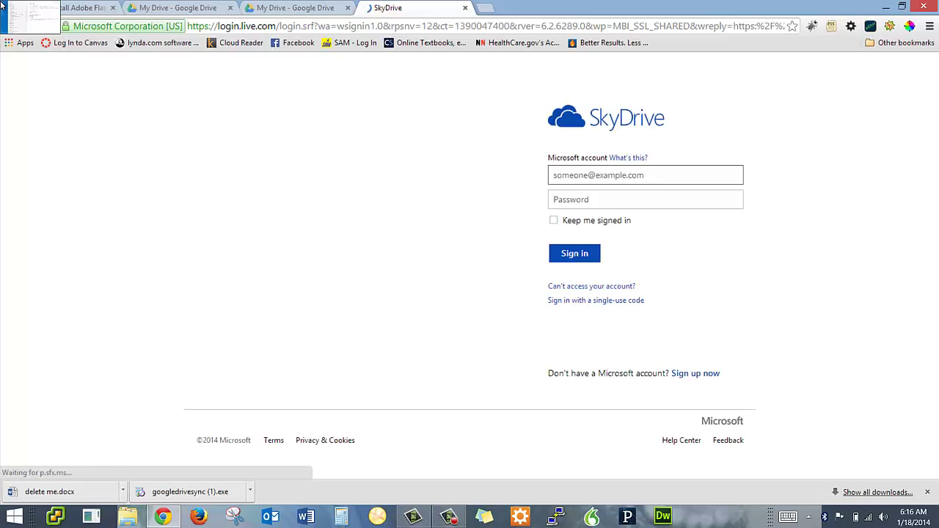
Sign in to SkyDrive with the autocompleted Microsoft account e-mail and its password
type("meriw")
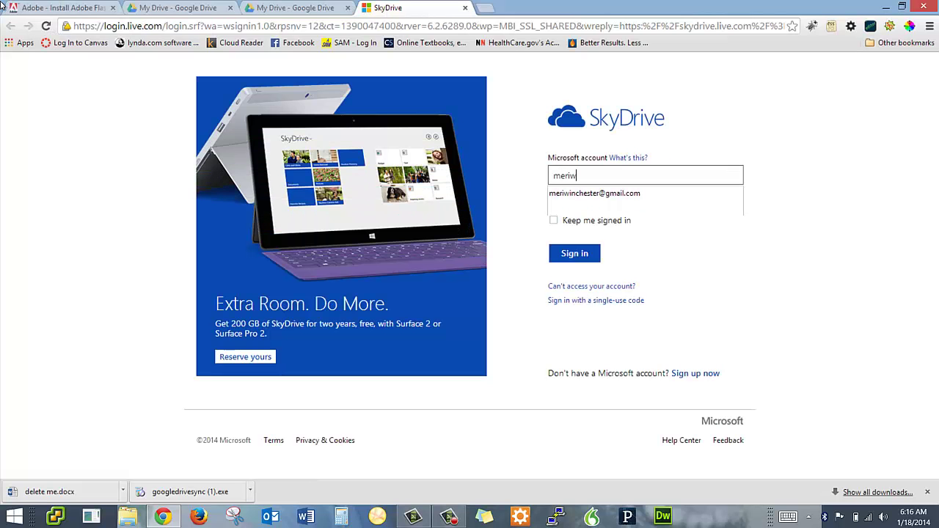
key("Down")
key("Return")
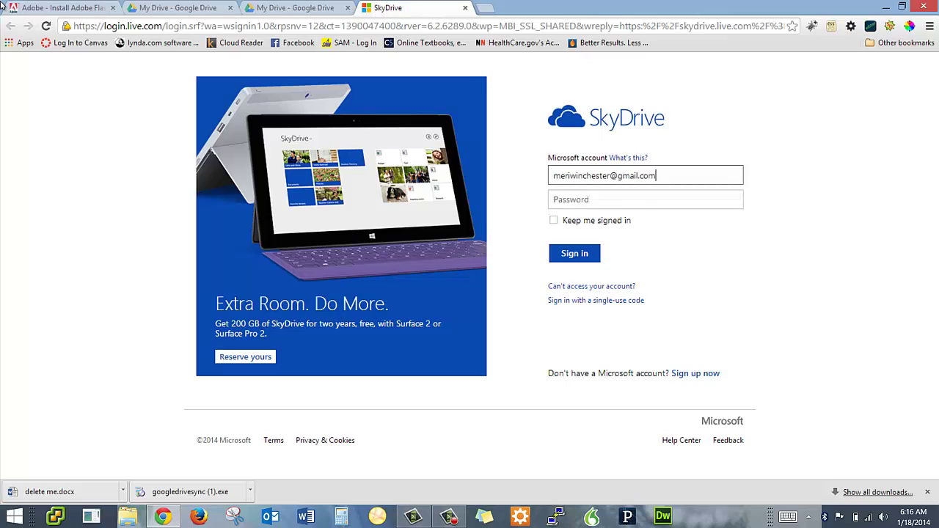
key("Tab")
type("****")
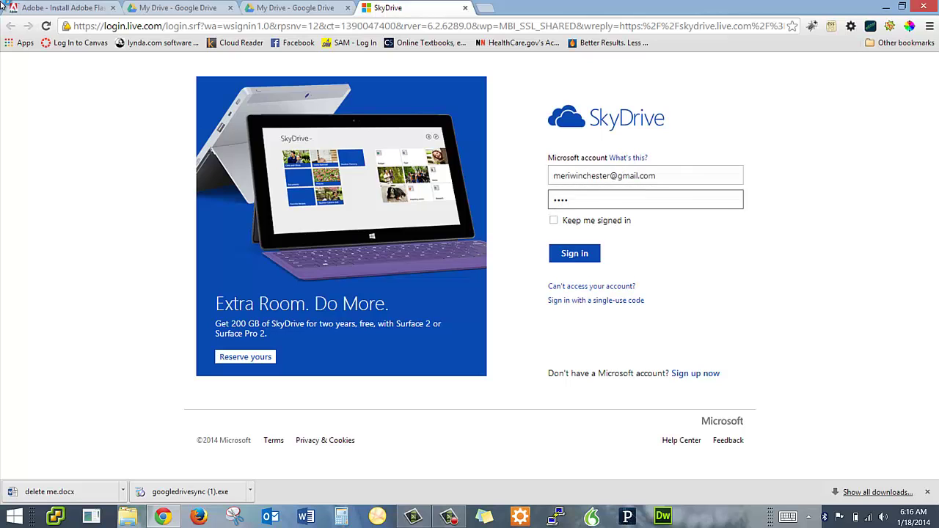
type("****")
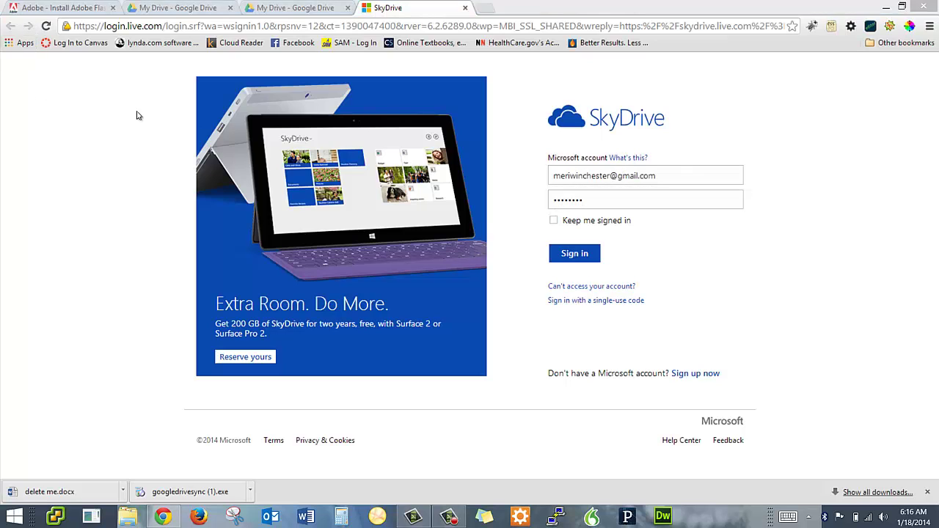
left_click(576, 262)
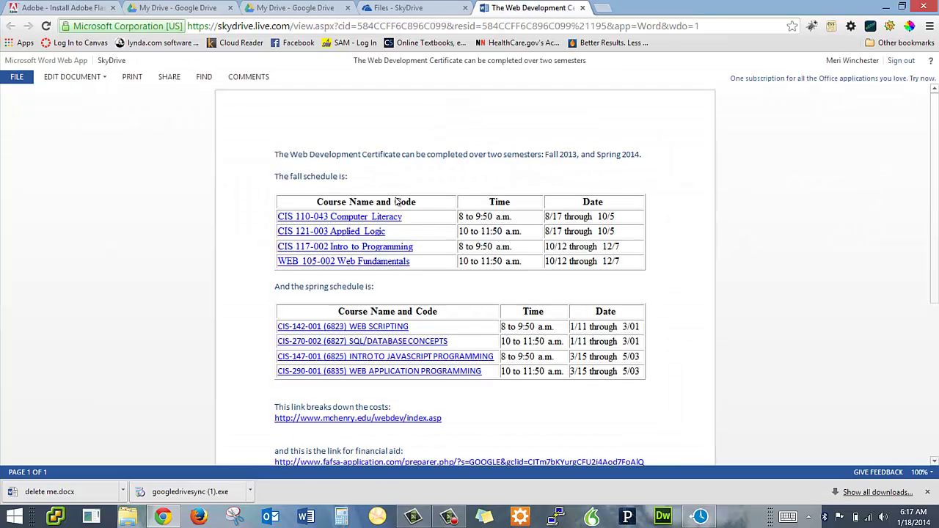
Scroll through the Web Development Certificate's fall and spring schedule tables in Word Web App
scroll(396, 200, "down", 2)
scroll(396, 200, "up", 2)
scroll(396, 200, "down", 1)
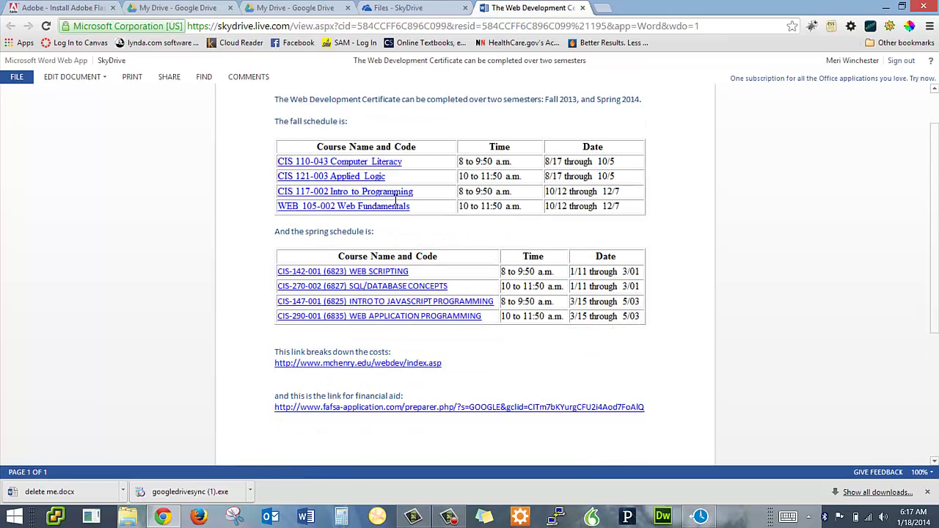